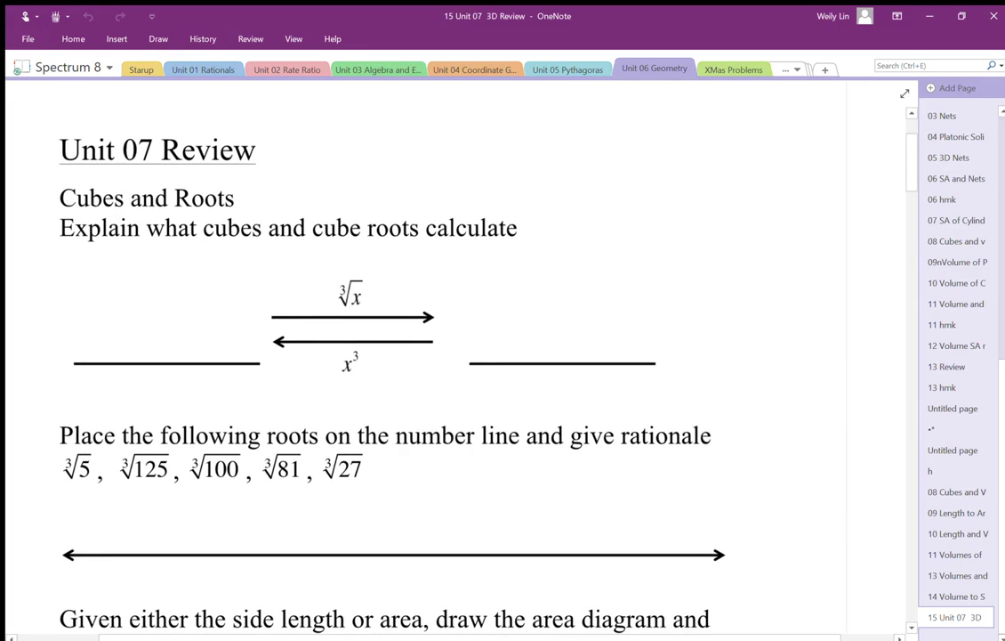
Handwrite 'LENGTH' above the right blank and 'Volume' above the left blank of the cube diagram
scroll(419, 356, left, 1)
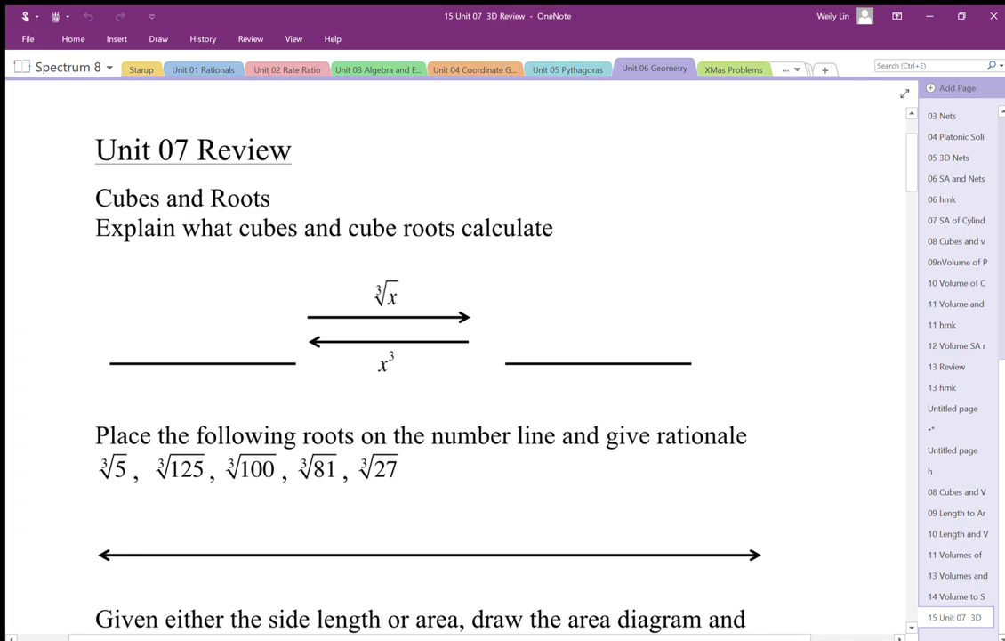
drag(529, 331, 541, 353)
mouse_move(548, 333)
mouse_down()
mouse_move(547, 353)
mouse_move(564, 333)
mouse_up()
mouse_move(548, 342)
mouse_down()
mouse_move(564, 352)
mouse_move(585, 333)
mouse_move(611, 352)
mouse_move(622, 334)
mouse_move(627, 353)
mouse_up()
mouse_move(638, 333)
mouse_down()
mouse_move(637, 355)
mouse_move(637, 344)
mouse_up()
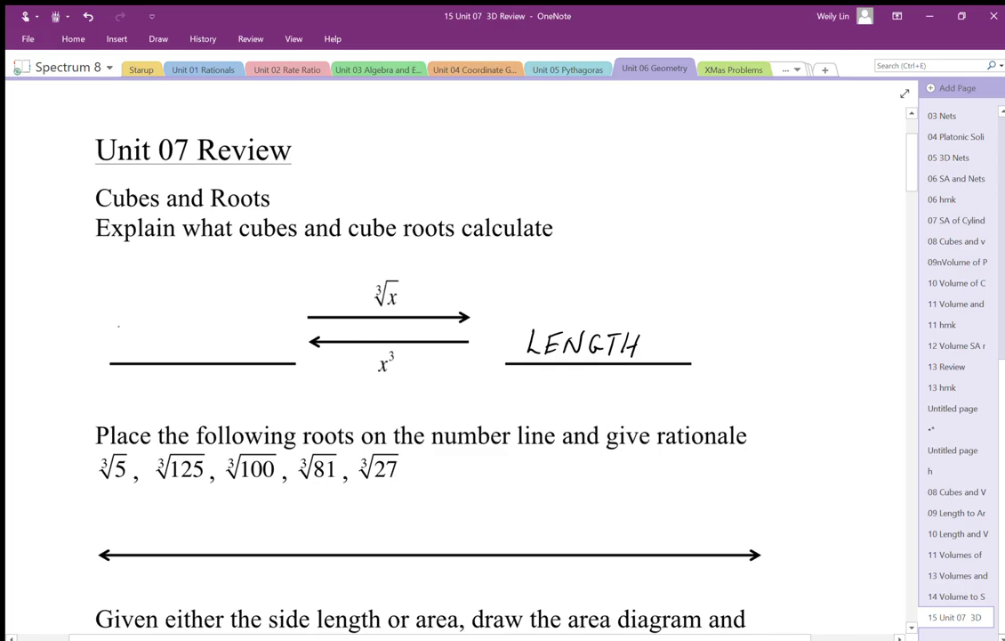
mouse_move(115, 321)
mouse_down()
mouse_move(131, 319)
mouse_move(148, 353)
mouse_move(160, 337)
mouse_move(198, 353)
mouse_up()
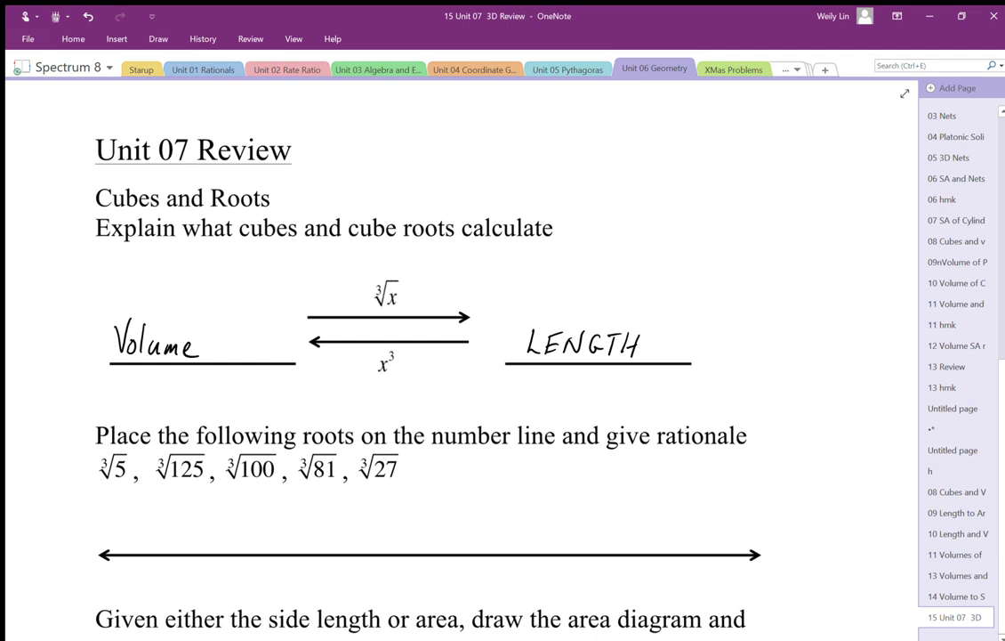
scroll(445, 356, down, 2)
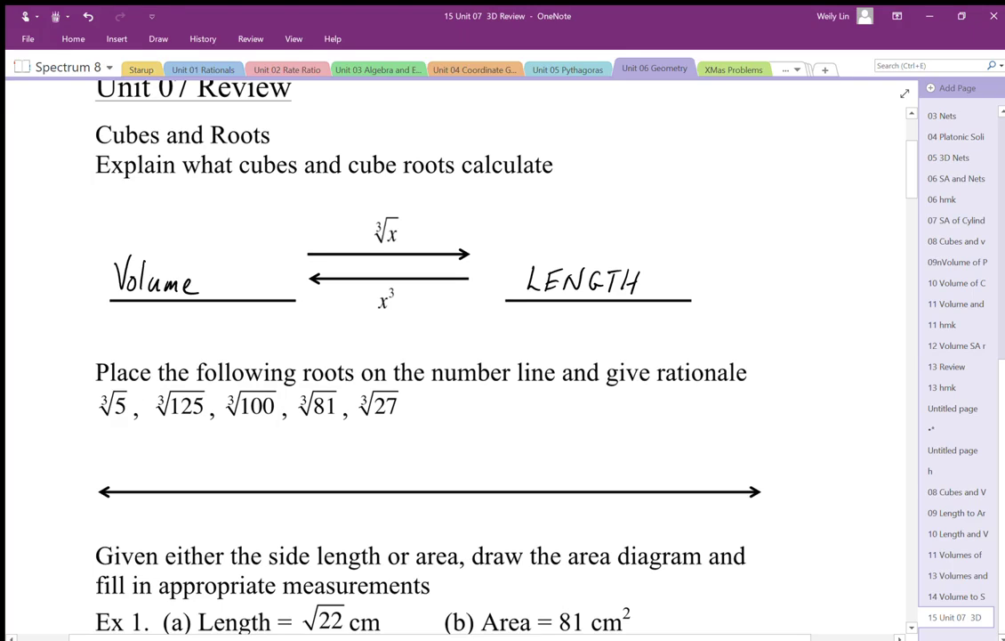
Draw ticks for ∛5 and ∛27 on the number line, noting 3 above ∛27
mouse_move(169, 475)
mouse_down()
mouse_move(146, 512)
mouse_move(178, 504)
mouse_move(143, 500)
mouse_move(141, 511)
mouse_move(177, 514)
mouse_up()
mouse_move(285, 479)
mouse_down()
mouse_move(266, 509)
mouse_move(303, 506)
mouse_move(294, 532)
mouse_up()
mouse_move(296, 515)
mouse_down()
mouse_move(302, 533)
mouse_move(265, 516)
mouse_up()
drag(280, 457, 281, 473)
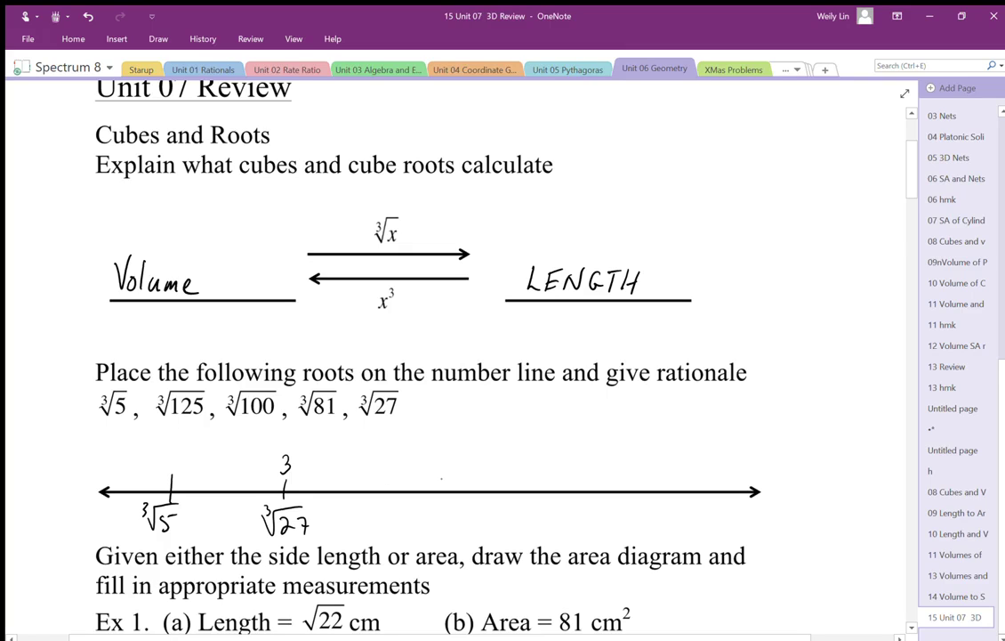
Add labelled ticks for ∛81, ∛100 and ∛125, noting 5 above ∛125
mouse_move(441, 478)
mouse_down()
mouse_move(436, 501)
mouse_move(446, 503)
mouse_move(392, 505)
mouse_move(408, 523)
mouse_move(454, 507)
mouse_move(434, 516)
mouse_up()
drag(445, 514, 446, 535)
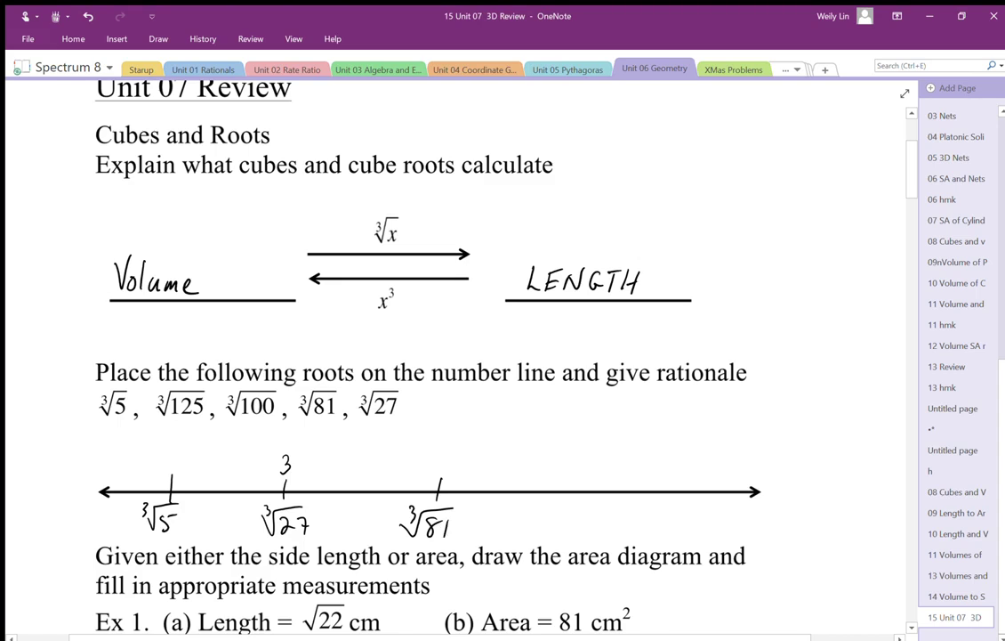
mouse_move(496, 480)
mouse_down()
mouse_move(492, 499)
mouse_move(525, 507)
mouse_move(473, 515)
mouse_move(496, 531)
mouse_move(514, 517)
mouse_up()
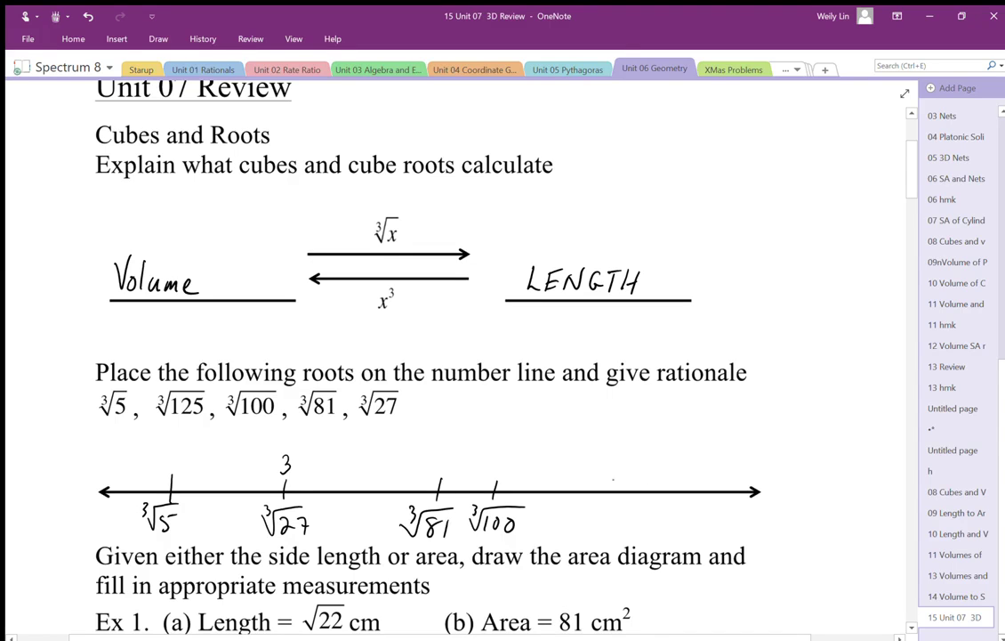
mouse_move(610, 481)
mouse_down()
mouse_move(576, 532)
mouse_move(621, 509)
mouse_up()
drag(552, 509, 553, 520)
drag(613, 461, 609, 478)
drag(620, 461, 632, 460)
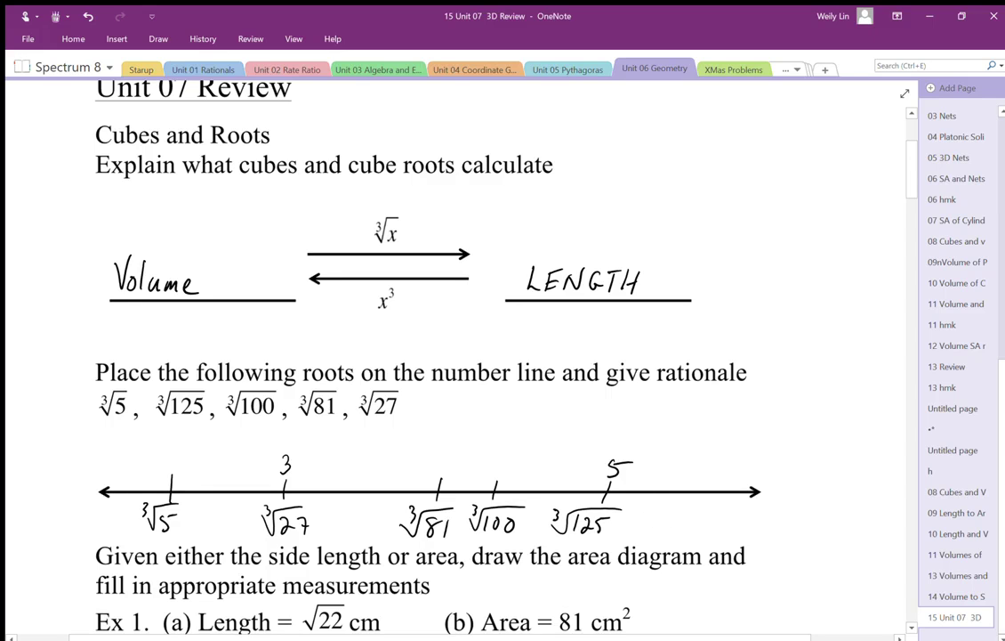
scroll(447, 356, down, 6)
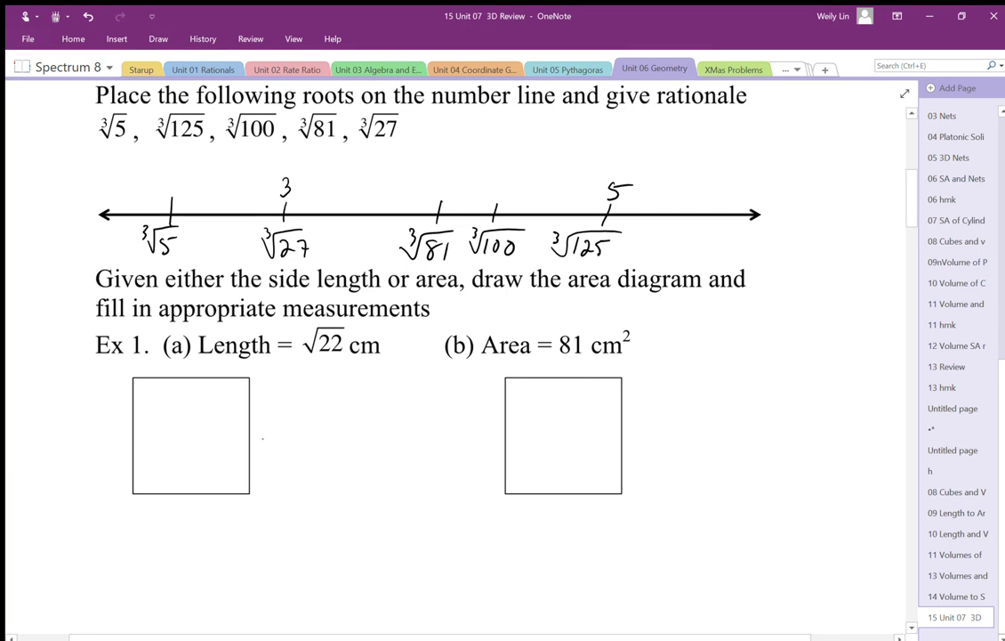
Write 22cm² inside the left square and side √22 cm with arrows beside it
mouse_move(263, 437)
mouse_down()
mouse_move(298, 424)
mouse_move(287, 448)
mouse_move(335, 447)
mouse_up()
mouse_move(284, 411)
mouse_down()
mouse_move(284, 382)
mouse_move(289, 392)
mouse_up()
drag(279, 468, 279, 490)
drag(274, 480, 285, 480)
mouse_move(163, 433)
mouse_down()
mouse_move(174, 450)
mouse_move(215, 449)
mouse_move(220, 436)
mouse_up()
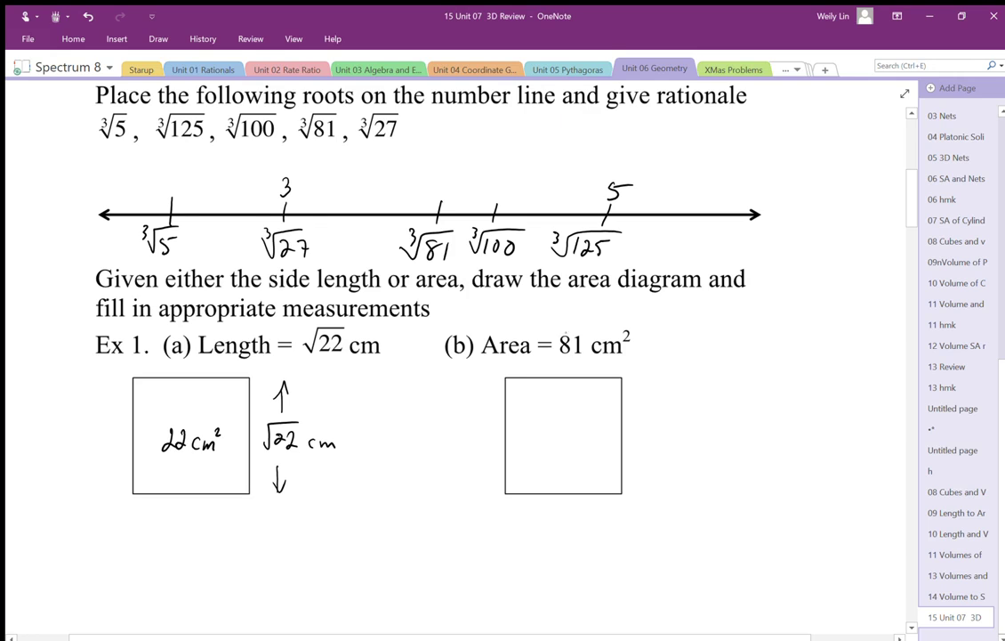
Write 81 in the right square, √81cm² beside it, and side 9cm with an arrow below
drag(549, 423, 548, 425)
mouse_move(554, 422)
mouse_down()
mouse_move(554, 444)
mouse_move(589, 444)
mouse_move(598, 432)
mouse_up()
mouse_move(639, 426)
mouse_down()
mouse_move(692, 410)
mouse_move(658, 419)
mouse_up()
mouse_move(664, 417)
mouse_down()
mouse_move(664, 438)
mouse_move(700, 429)
mouse_up()
mouse_move(560, 514)
mouse_down()
mouse_move(557, 528)
mouse_move(570, 526)
mouse_up()
mouse_move(574, 517)
mouse_down()
mouse_move(624, 520)
mouse_move(614, 527)
mouse_up()
mouse_move(532, 522)
mouse_down()
mouse_move(508, 525)
mouse_move(517, 531)
mouse_up()
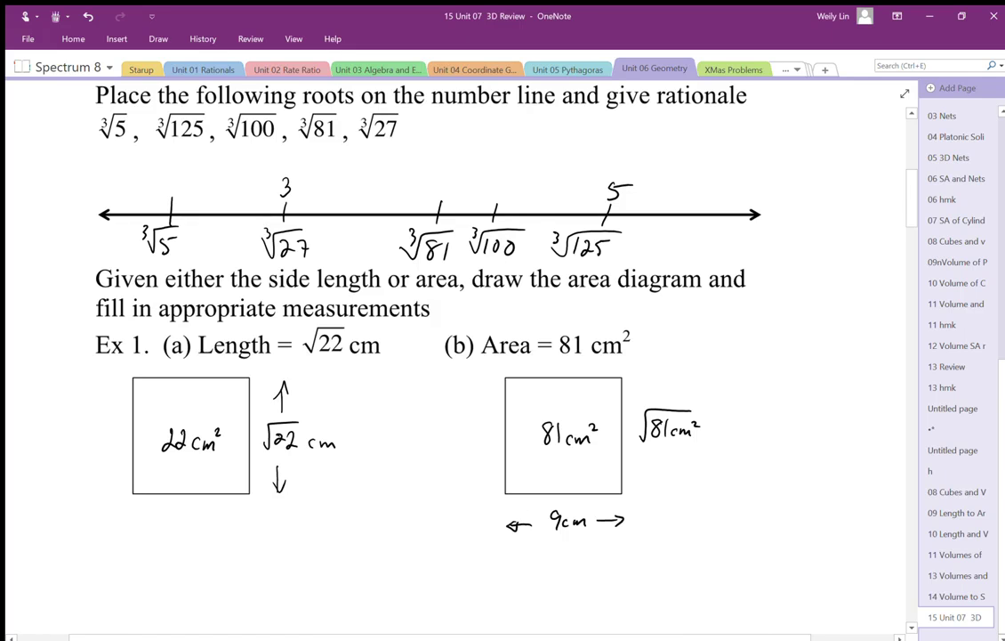
scroll(775, 477, down, 5)
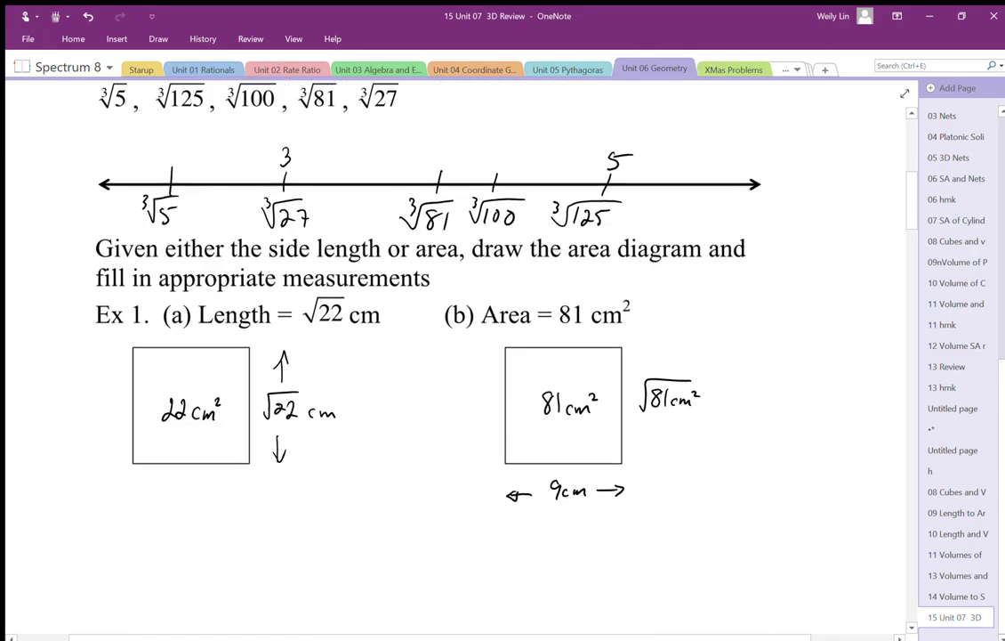
scroll(454, 356, down, 10)
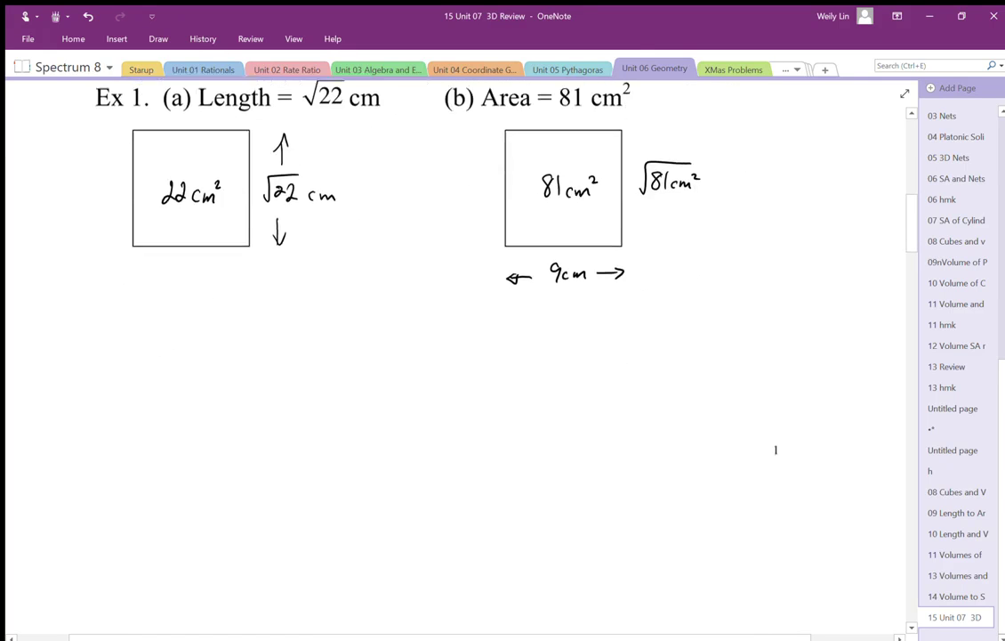
Scroll down past the Ex 1 squares to show Ex 2 and Ex 3
scroll(454, 356, down, 4)
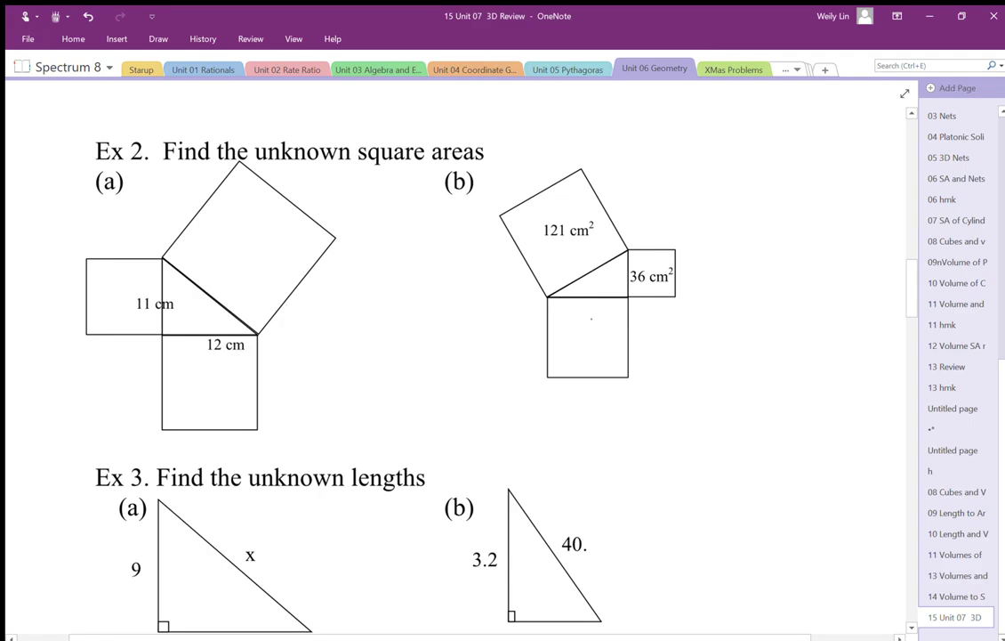
Write 85 cm² in Ex 2(b)'s empty square
drag(578, 328, 594, 328)
click(613, 325)
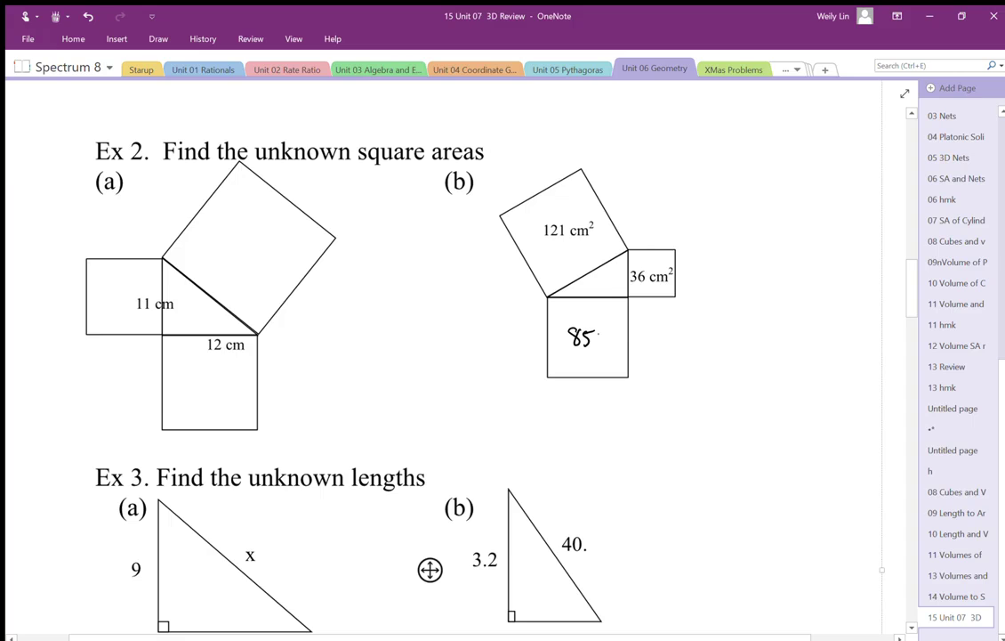
mouse_move(603, 333)
mouse_down()
mouse_move(600, 343)
mouse_move(623, 336)
mouse_up()
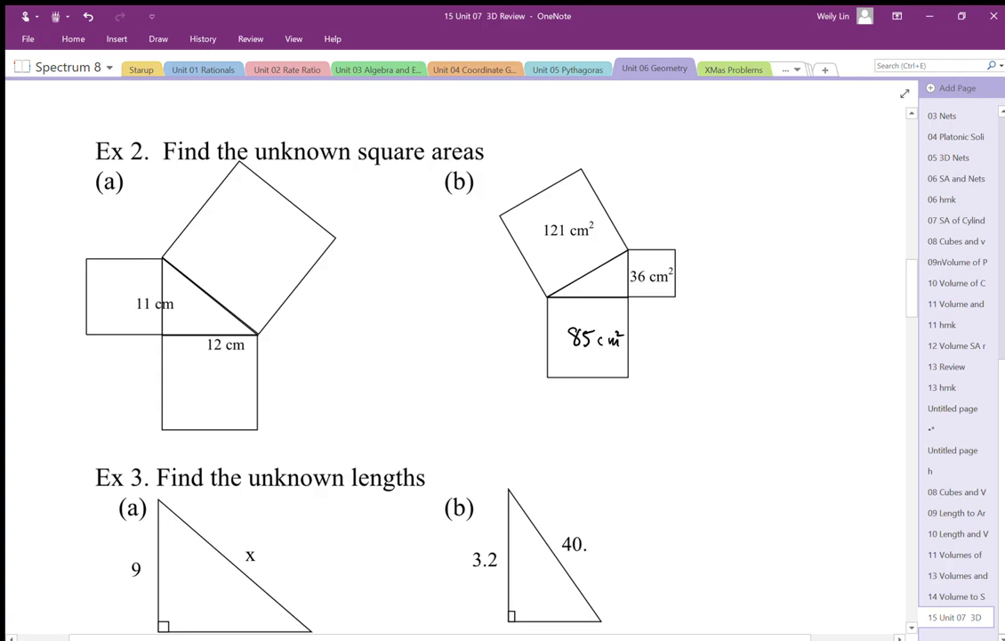
Write 121cm², 144cm² and 265cm² in Ex 2(a)'s squares, with an arc to √265 =
mouse_move(98, 291)
mouse_down()
mouse_move(97, 306)
mouse_move(111, 305)
mouse_up()
mouse_move(114, 290)
mouse_down()
mouse_move(113, 303)
mouse_move(142, 283)
mouse_up()
mouse_move(185, 380)
mouse_down()
mouse_move(185, 397)
mouse_move(214, 391)
mouse_up()
mouse_move(211, 380)
mouse_down()
mouse_move(211, 398)
mouse_move(238, 392)
mouse_move(242, 378)
mouse_up()
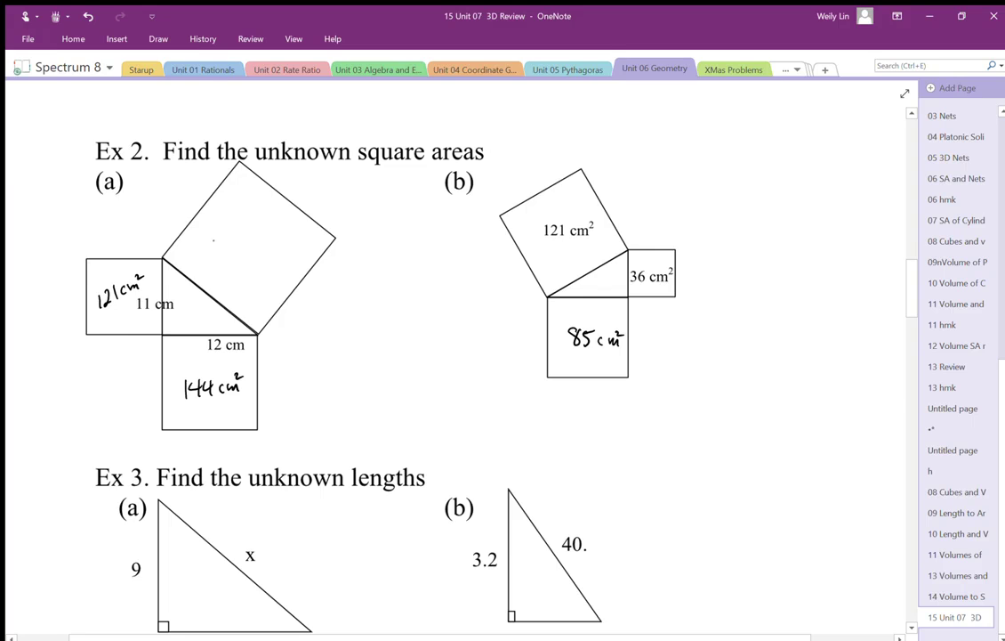
mouse_move(209, 248)
mouse_down()
mouse_move(222, 263)
mouse_move(251, 244)
mouse_move(254, 260)
mouse_move(287, 248)
mouse_up()
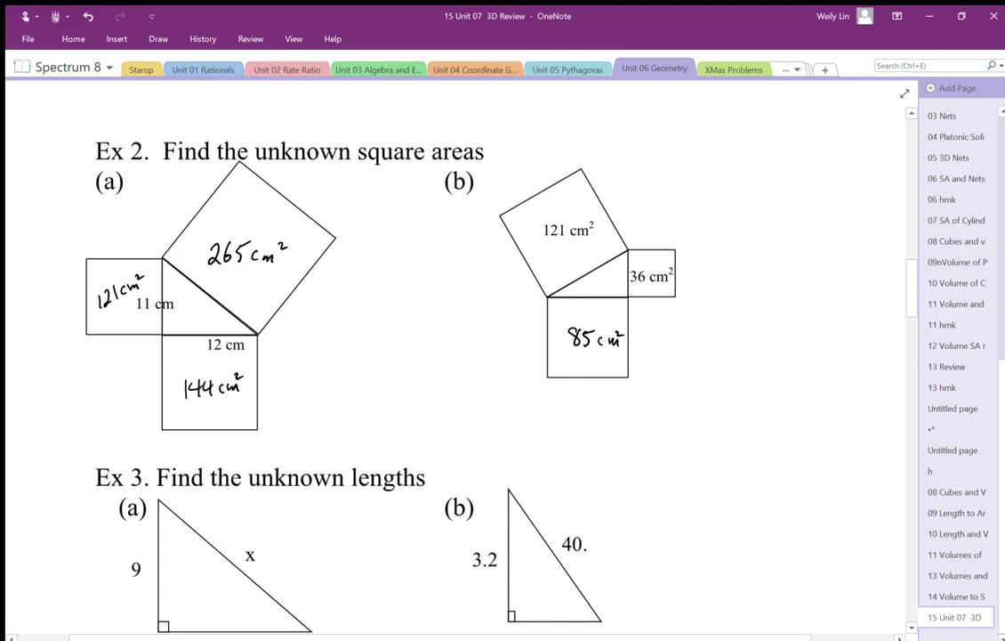
mouse_move(225, 305)
mouse_down()
mouse_move(299, 320)
mouse_move(375, 307)
mouse_move(332, 333)
mouse_move(390, 324)
mouse_up()
drag(382, 329, 391, 330)
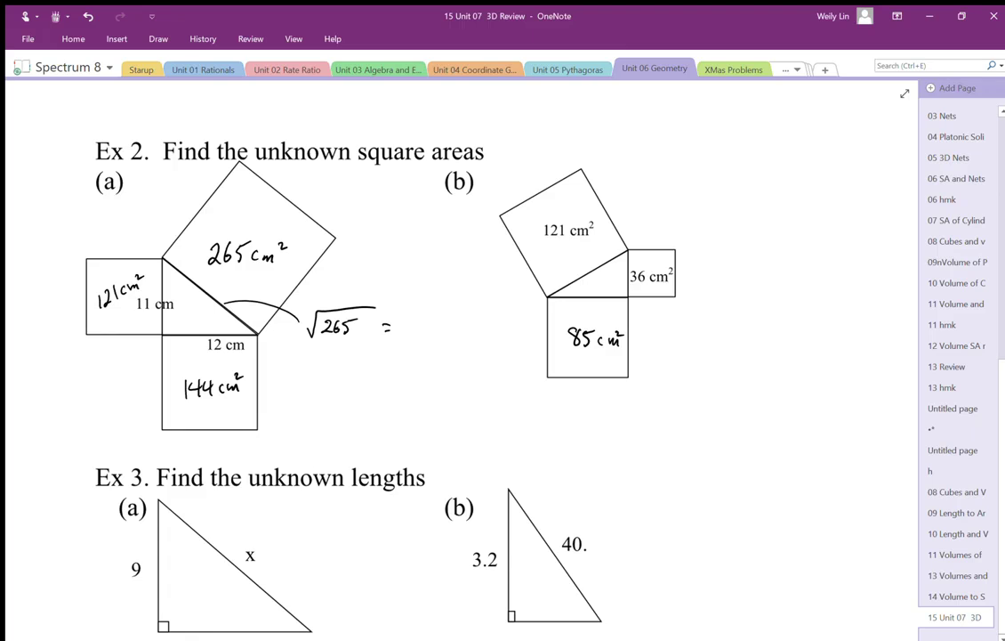
Write 16.28 cm after √265 =, then circle the root and add a check mark
drag(408, 319, 405, 335)
mouse_move(420, 317)
mouse_down()
mouse_move(415, 329)
mouse_move(496, 335)
mouse_up()
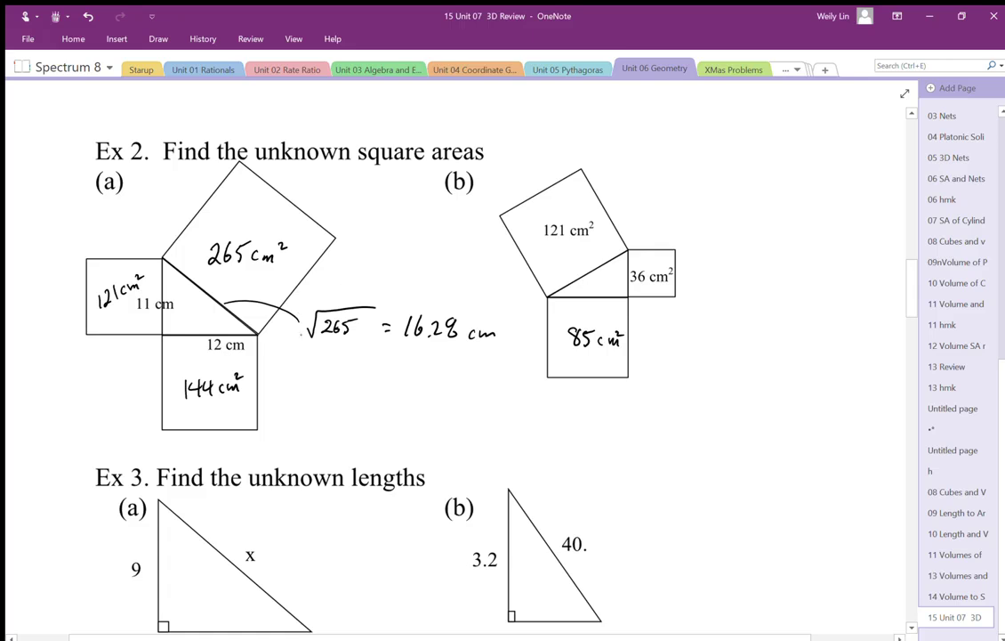
drag(361, 283, 383, 325)
drag(369, 275, 403, 263)
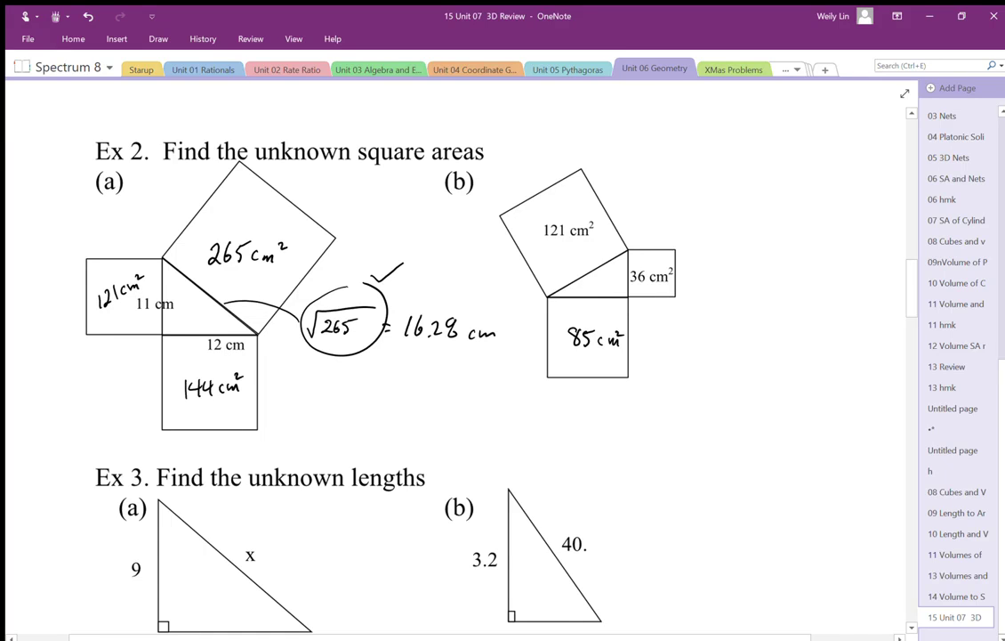
scroll(444, 356, down, 7)
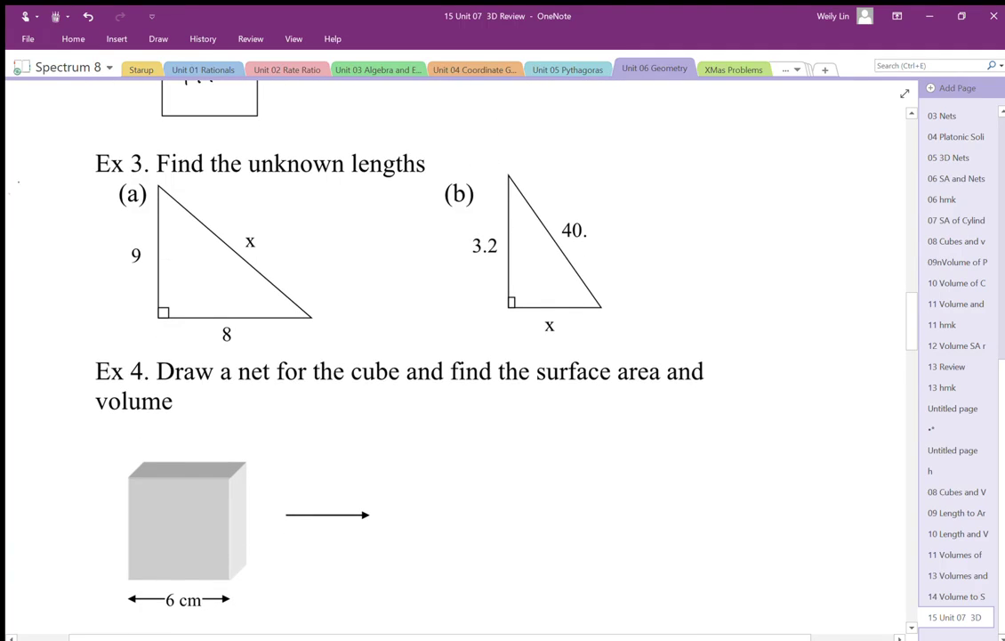
Sketch squares on Ex 3(a)'s sides 9, 8 and x, labelling areas 81, 64 and 145
drag(158, 183, 159, 321)
drag(75, 233, 88, 261)
drag(165, 317, 319, 308)
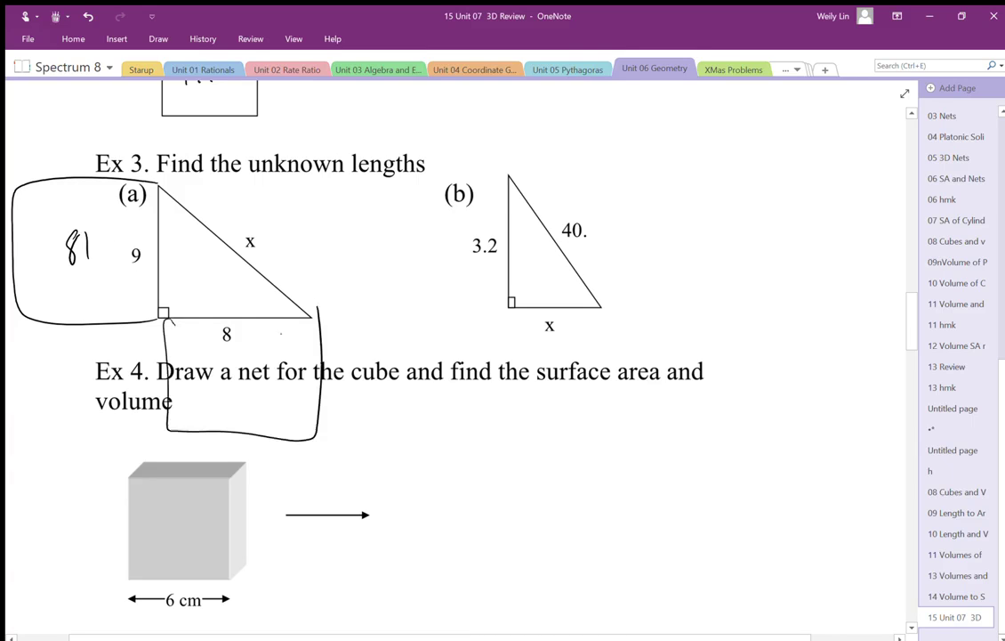
mouse_move(233, 356)
mouse_down()
mouse_move(228, 382)
mouse_move(262, 369)
mouse_up()
drag(157, 182, 316, 306)
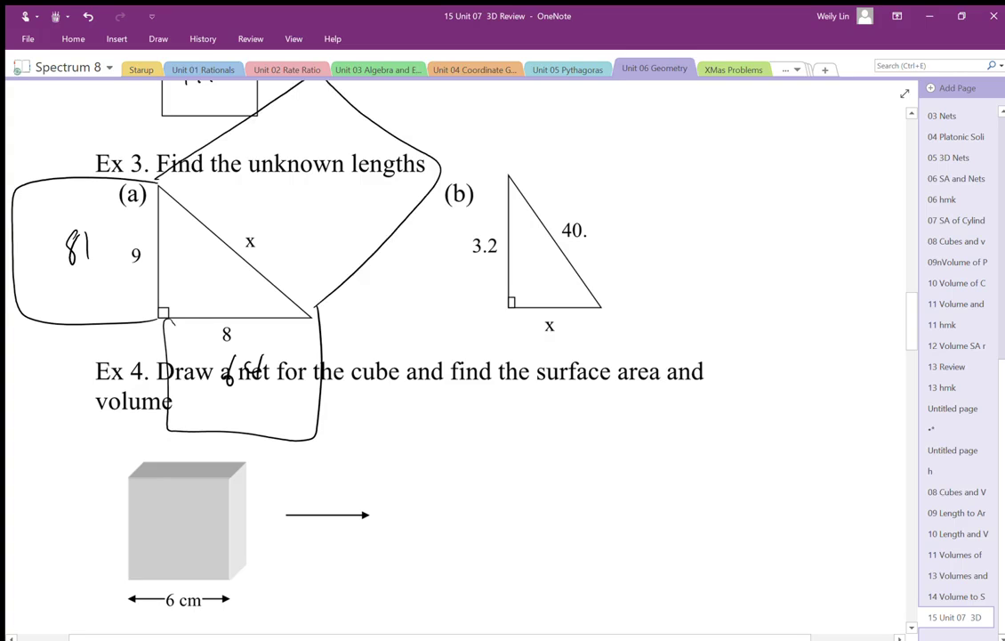
mouse_move(262, 185)
mouse_down()
mouse_move(262, 209)
mouse_move(281, 197)
mouse_move(286, 206)
mouse_move(307, 183)
mouse_up()
Write x = √145 along the hypotenuse of triangle (a)
drag(260, 248, 273, 253)
mouse_move(276, 257)
mouse_down()
mouse_move(285, 268)
mouse_move(326, 264)
mouse_move(298, 283)
mouse_move(312, 280)
mouse_up()
drag(322, 269, 314, 289)
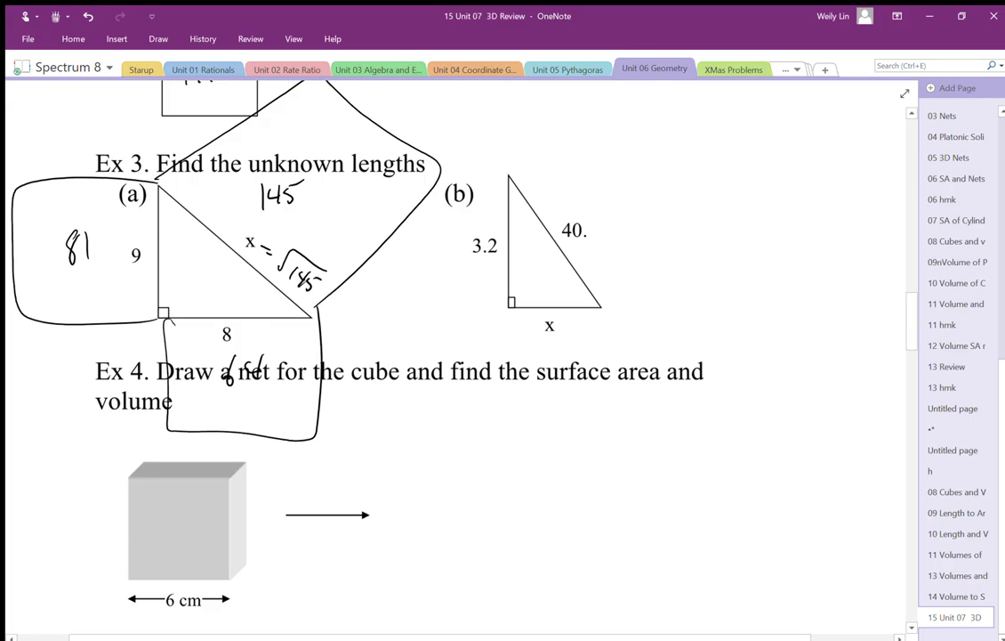